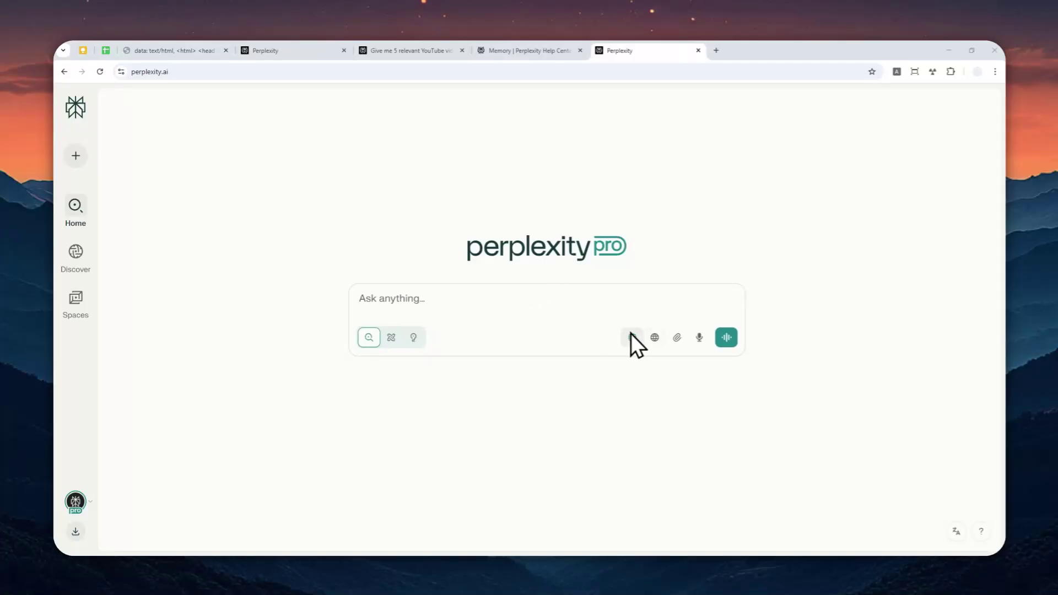
Read the Memory help article on how memories are created, viewed, turned off and deleted.
click(529, 50)
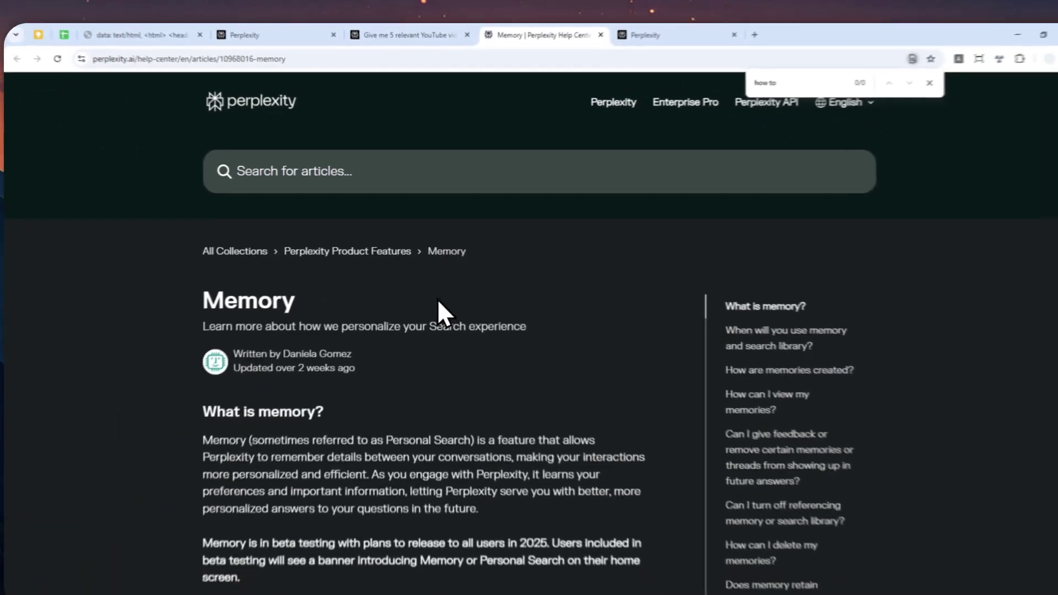
scroll(431, 274, down, 1)
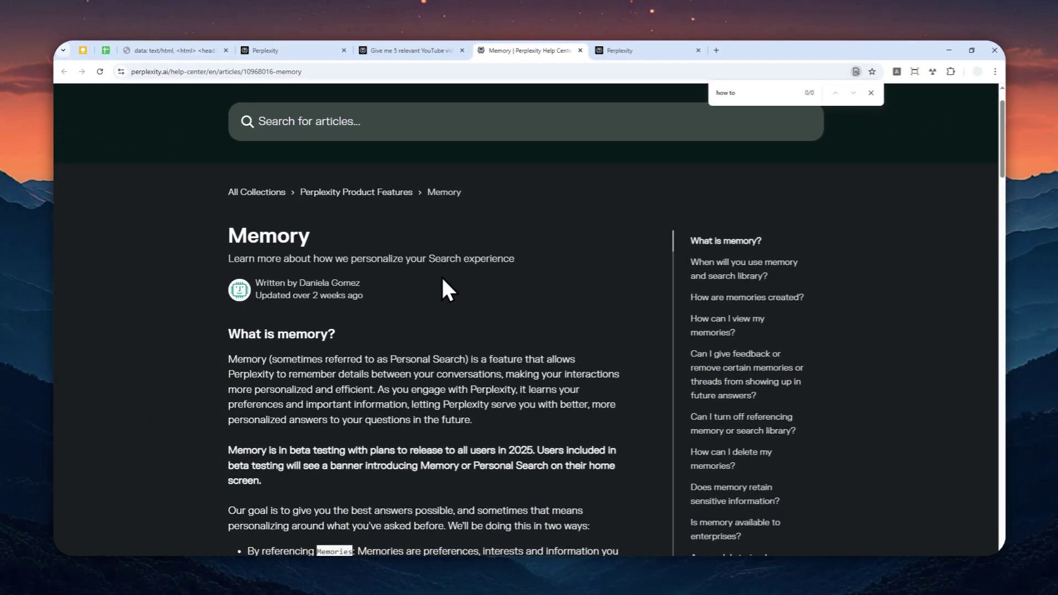
scroll(444, 258, down, 3)
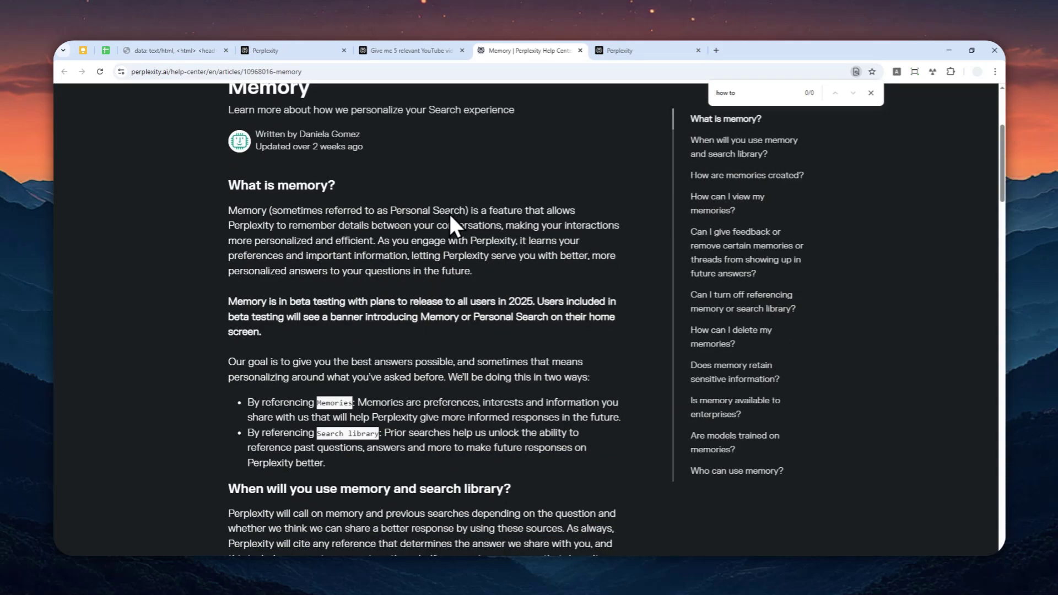
scroll(424, 304, down, 3)
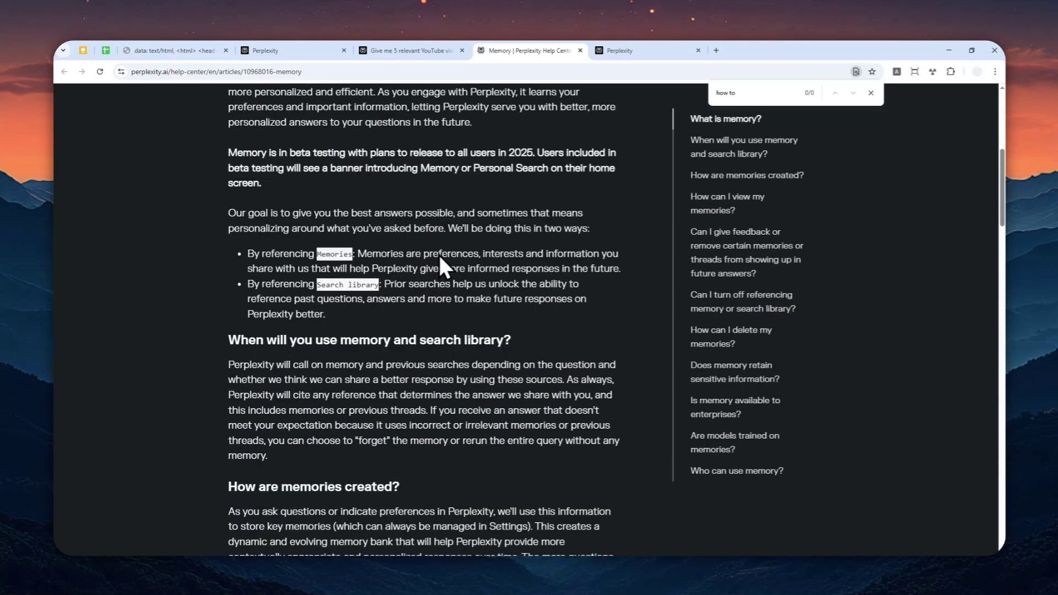
scroll(436, 265, down, 5)
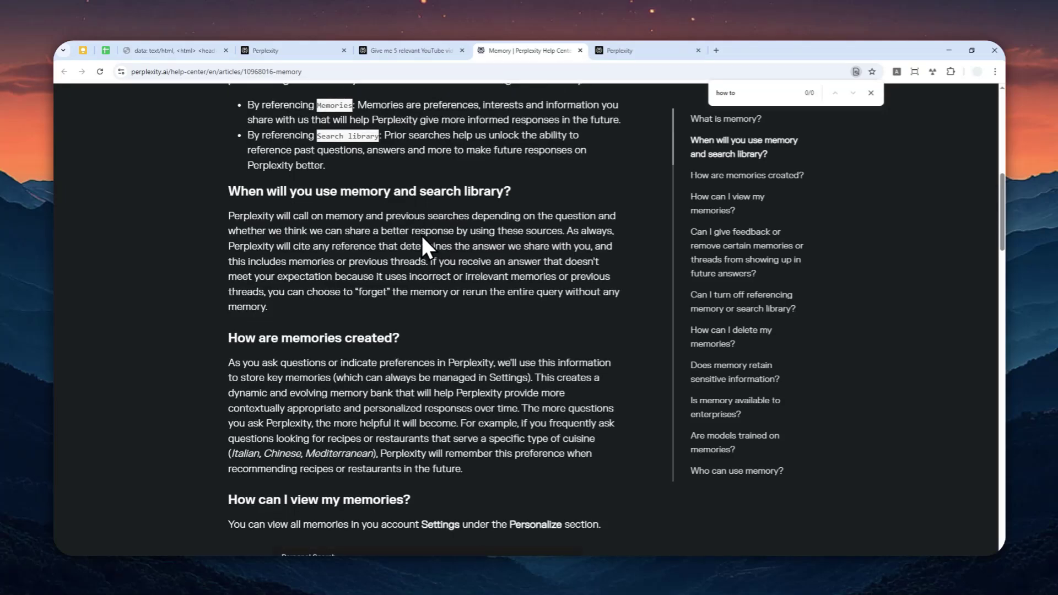
scroll(440, 234, down, 3)
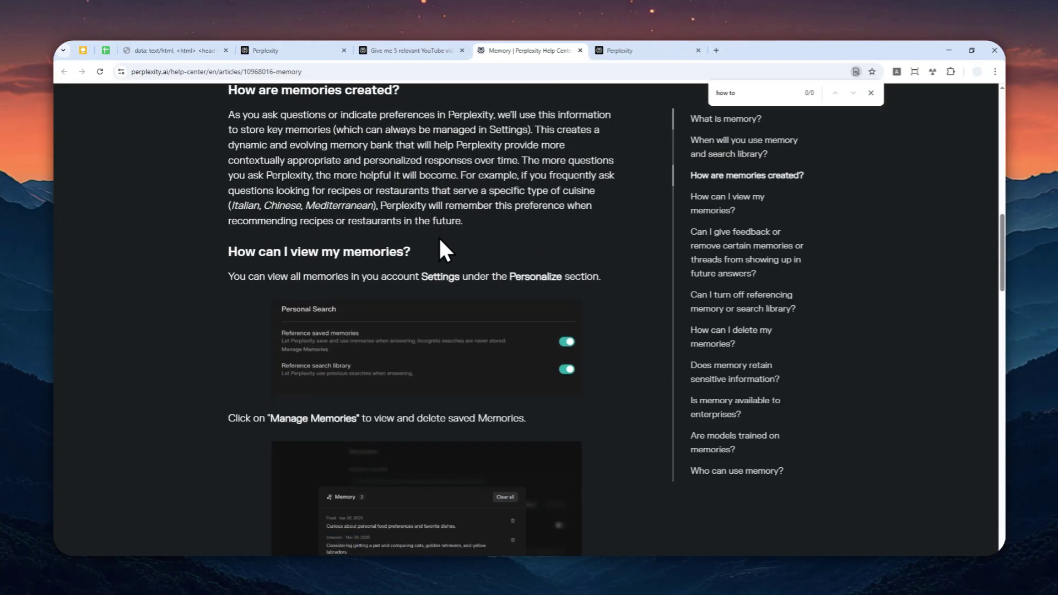
scroll(436, 224, down, 5)
scroll(435, 224, down, 3)
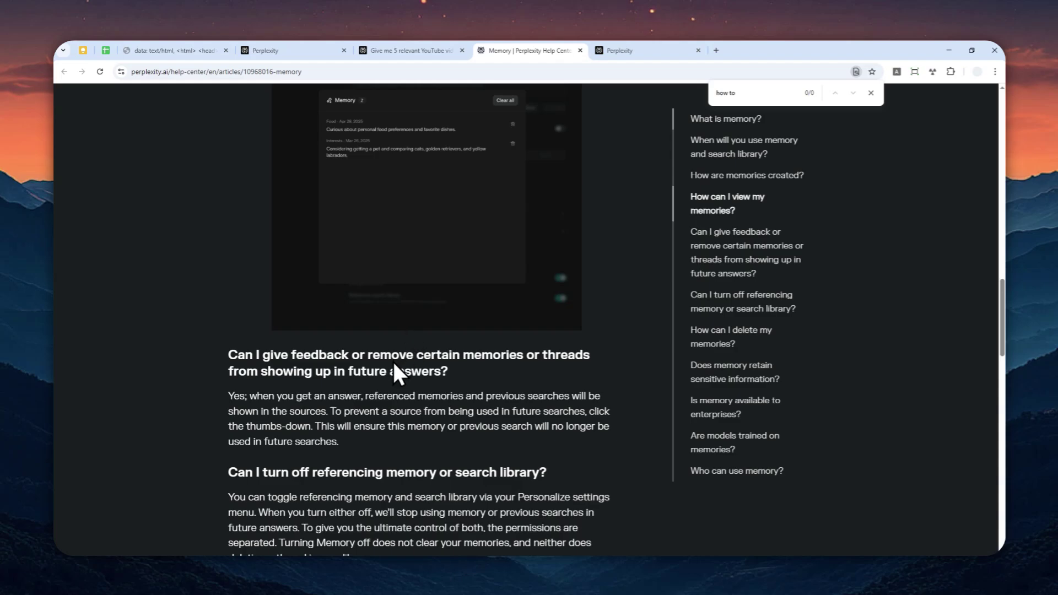
scroll(390, 347, down, 3)
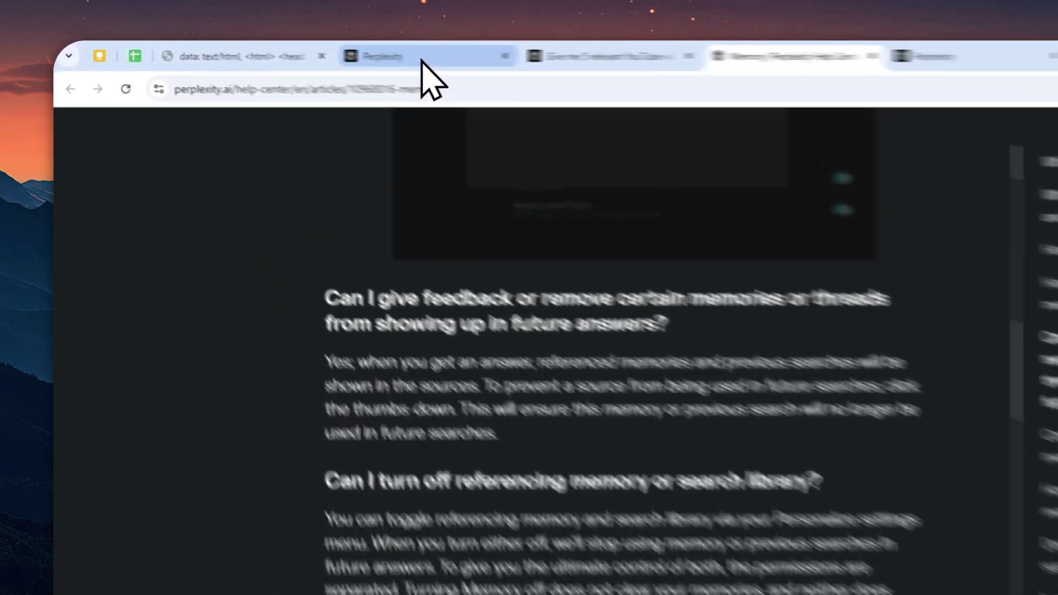
Turn on Reference saved memories and Reference search library in the Personalize settings.
click(275, 52)
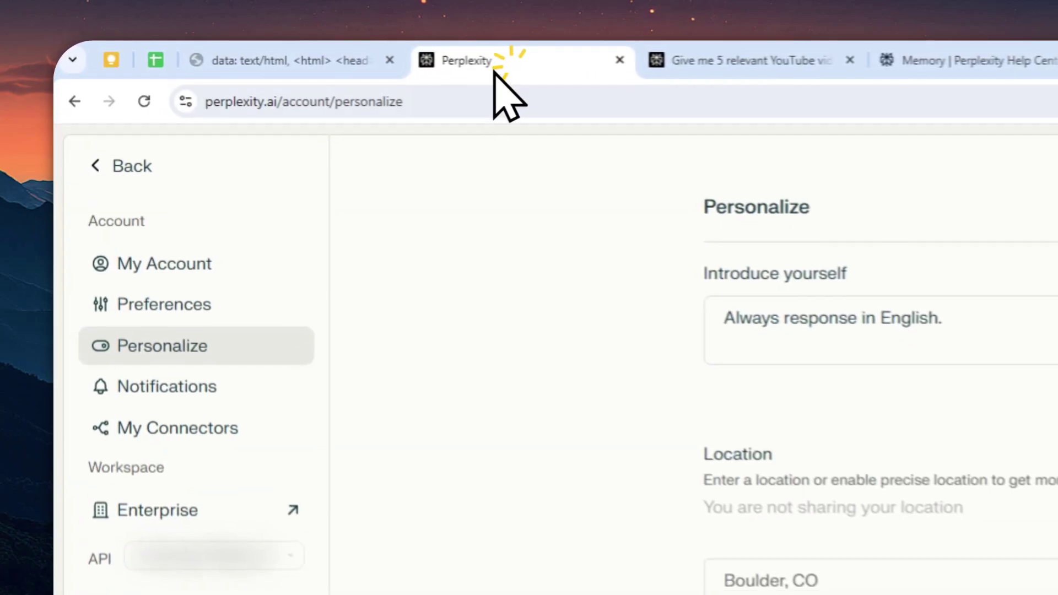
click(301, 105)
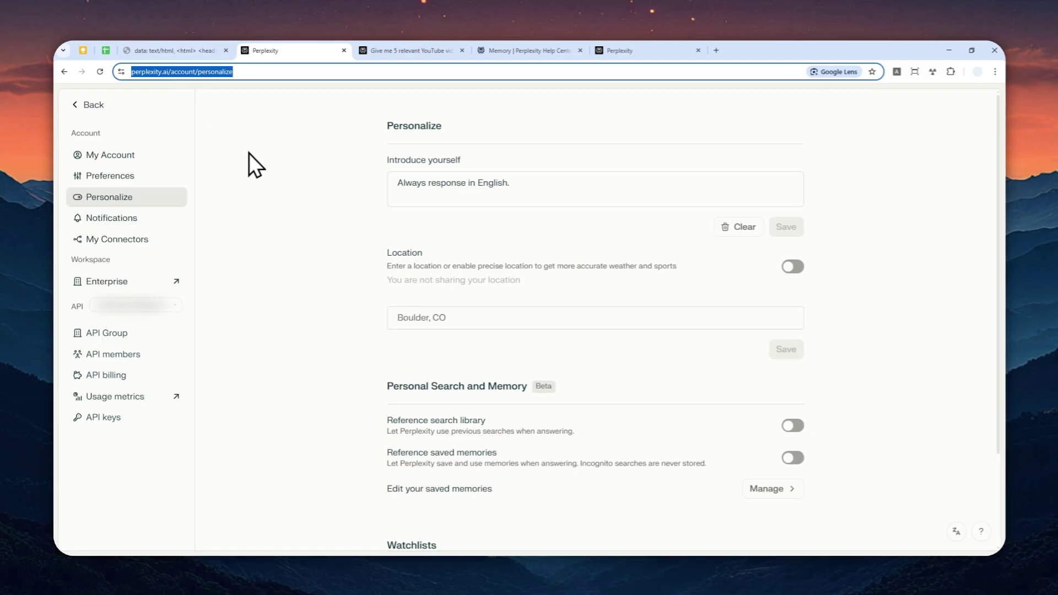
click(114, 199)
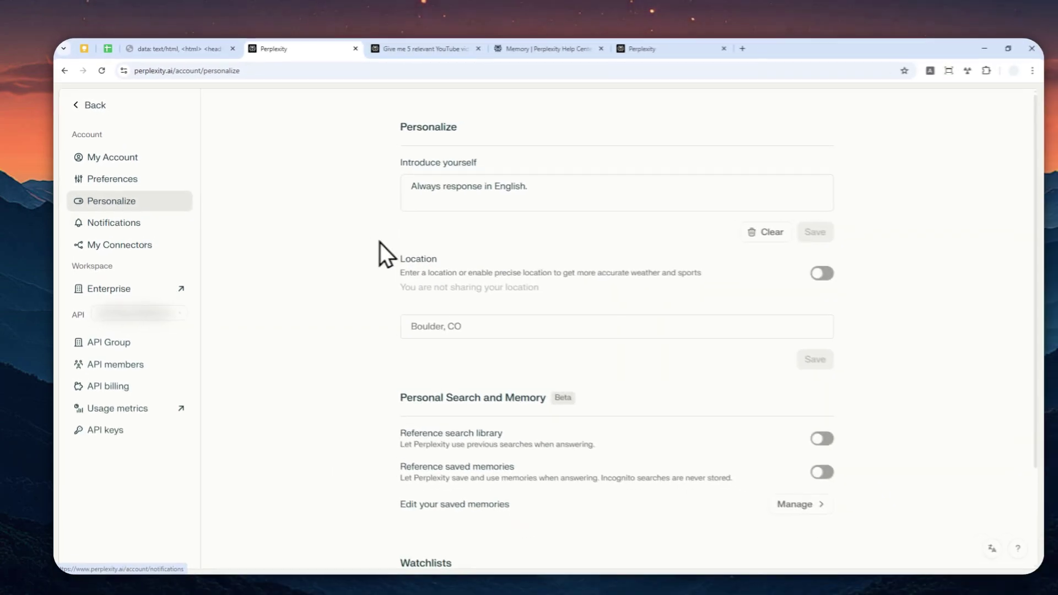
scroll(775, 237, down, 3)
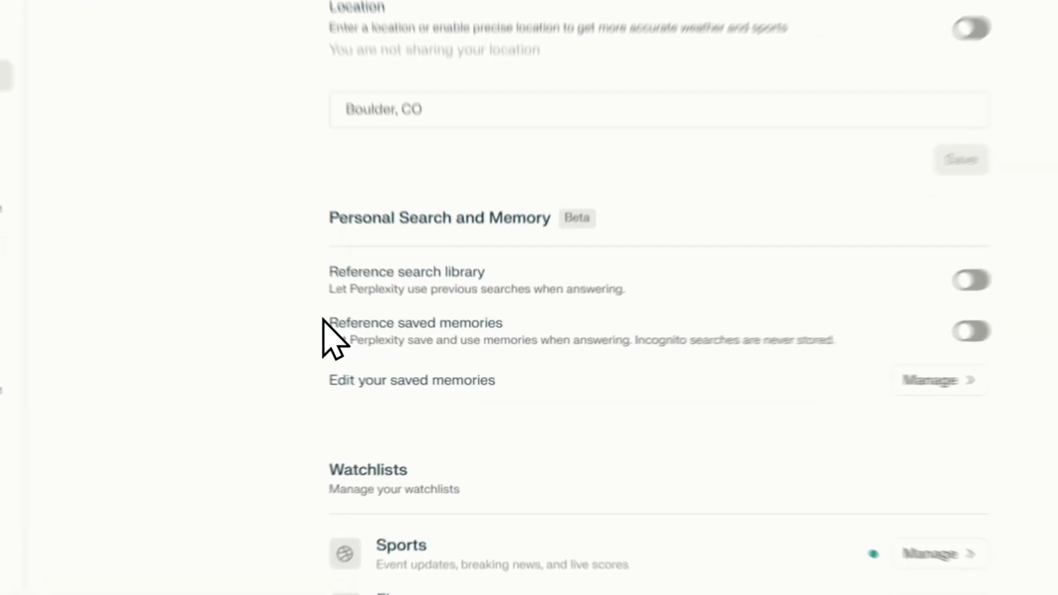
drag(384, 355, 505, 357)
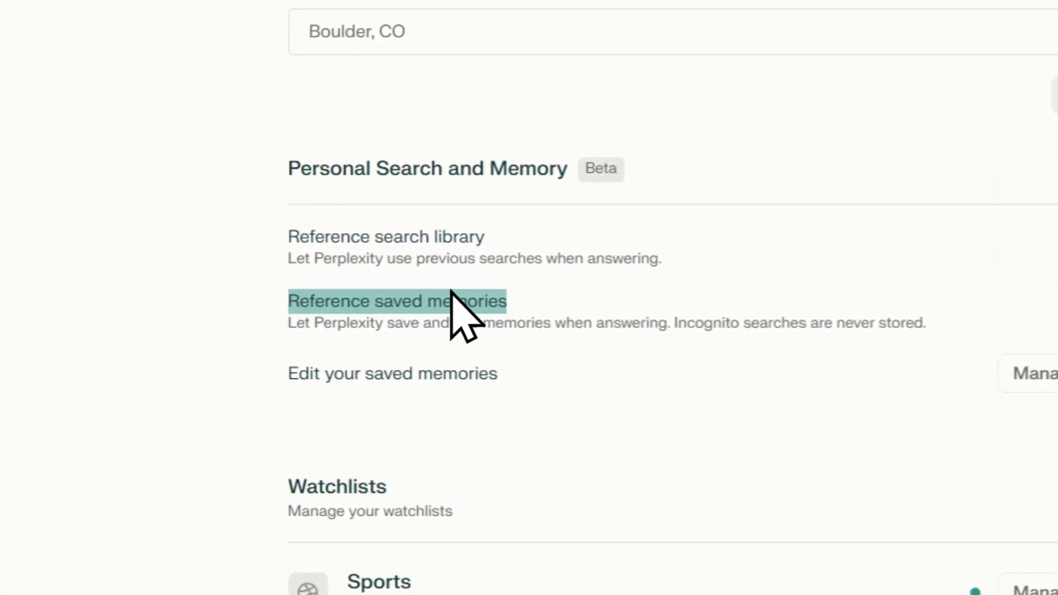
click(743, 300)
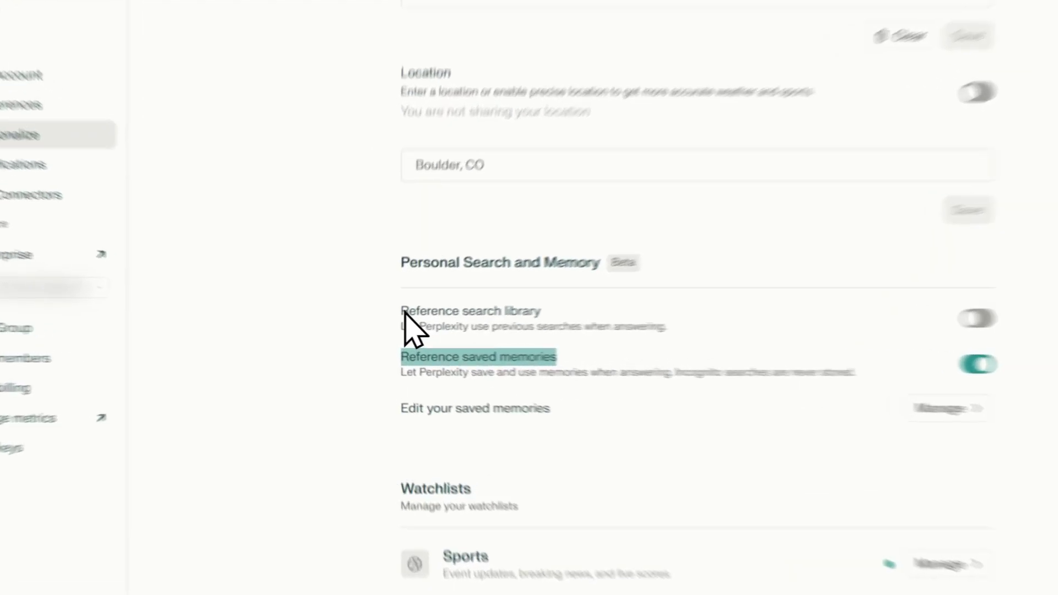
drag(386, 322, 486, 315)
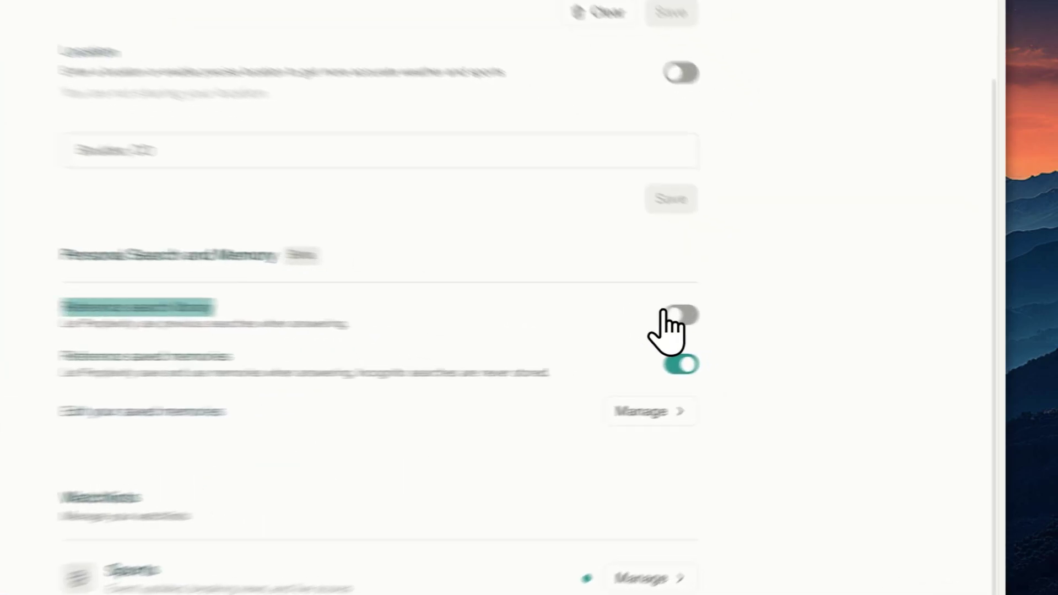
click(788, 326)
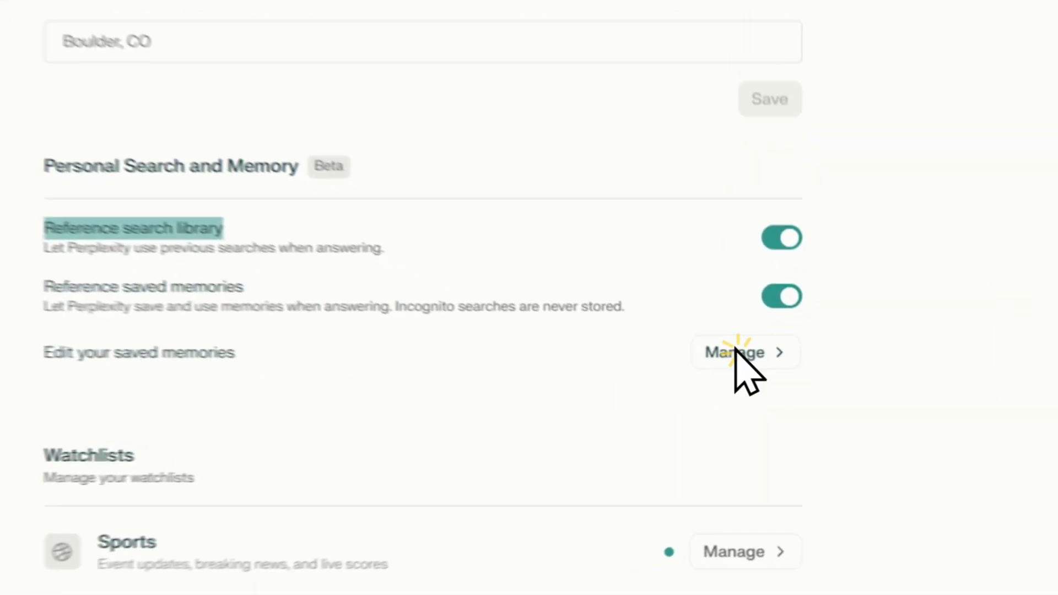
Check the list of saved memories under Manage.
click(768, 391)
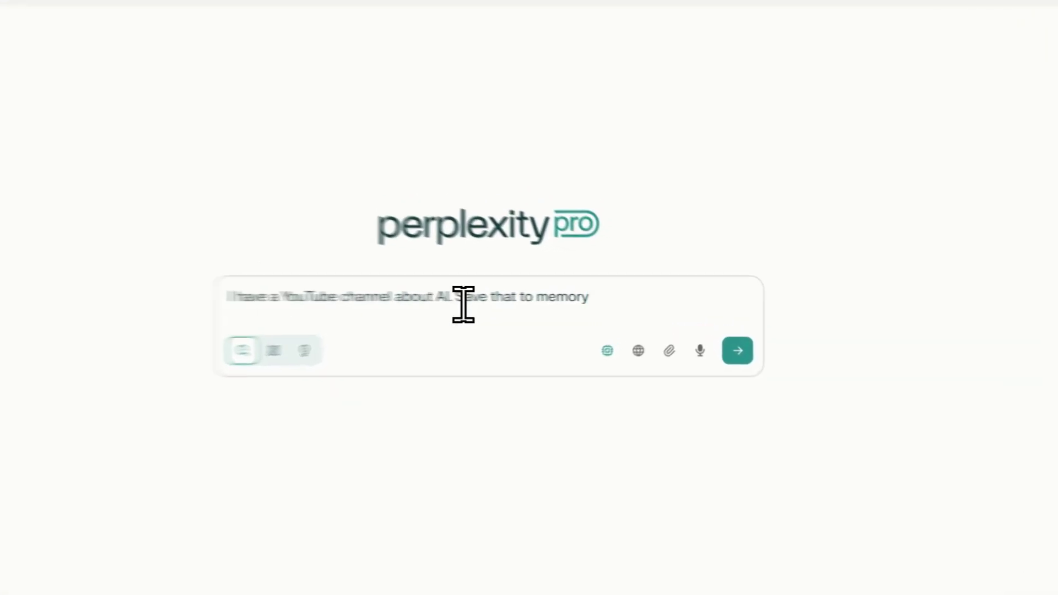
drag(521, 299, 711, 309)
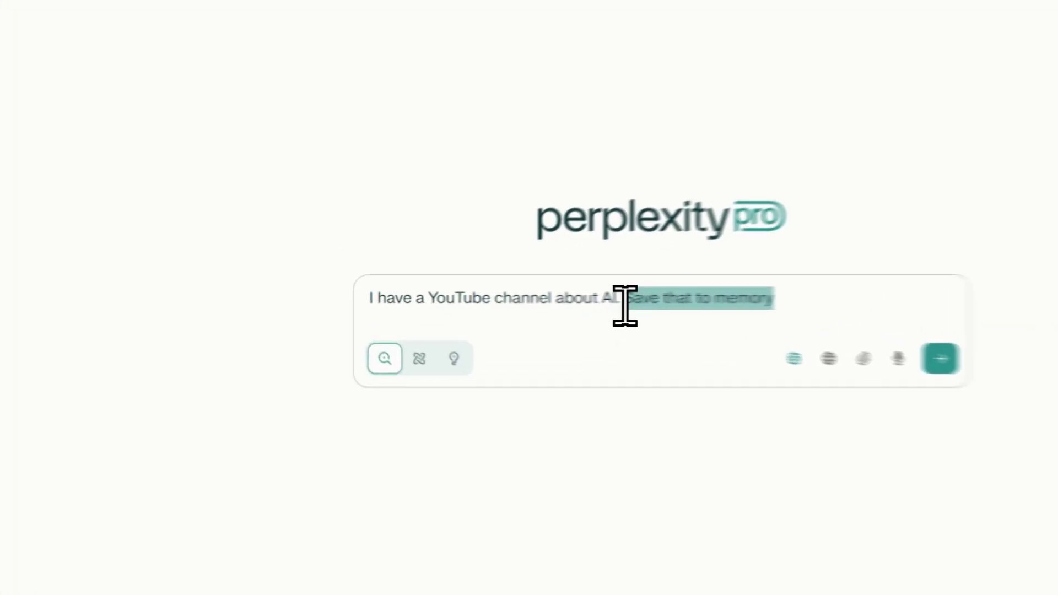
drag(519, 302, 365, 300)
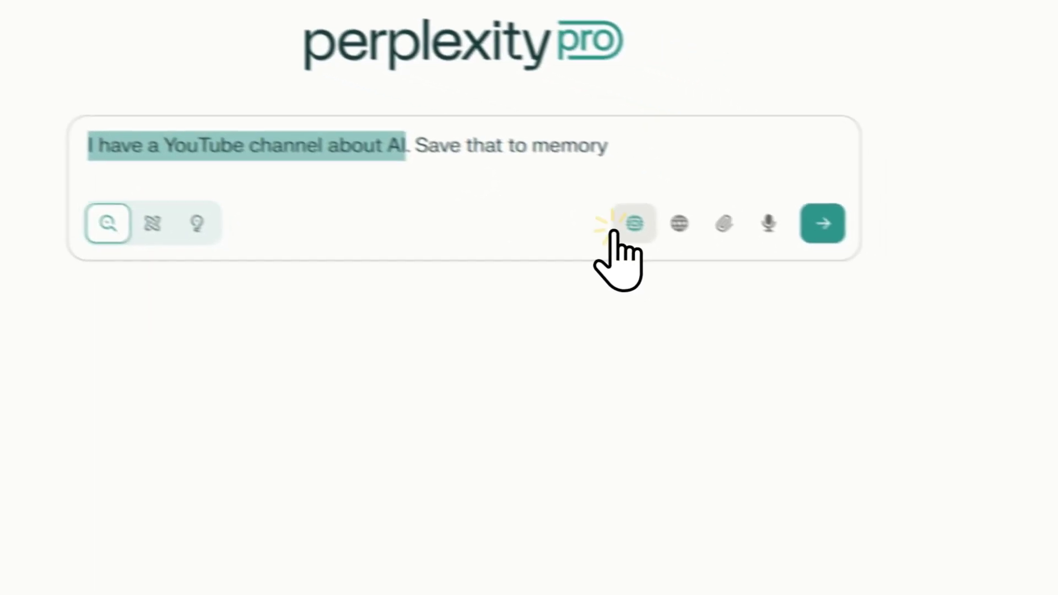
Send the AI YouTube channel memory request and confirm the answer saved it.
click(818, 277)
scroll(750, 414, down, 3)
scroll(475, 378, up, 5)
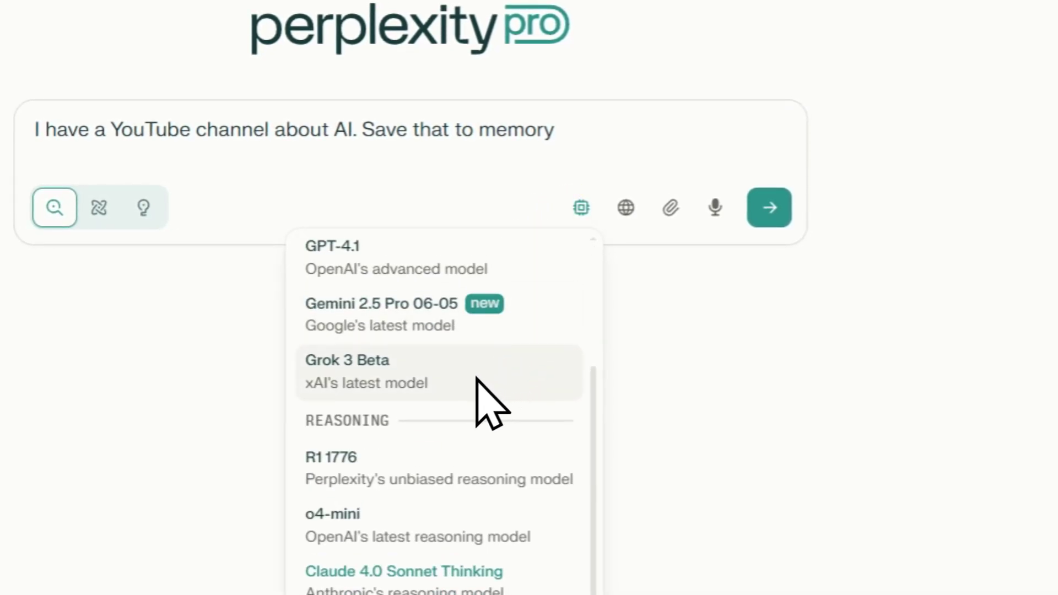
drag(290, 264, 332, 255)
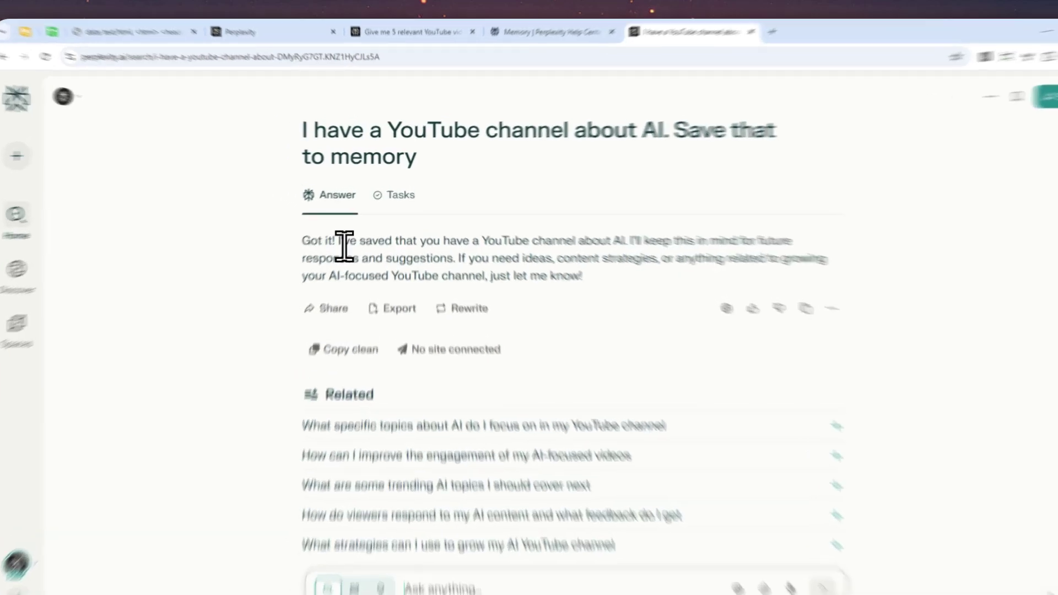
drag(349, 227, 448, 235)
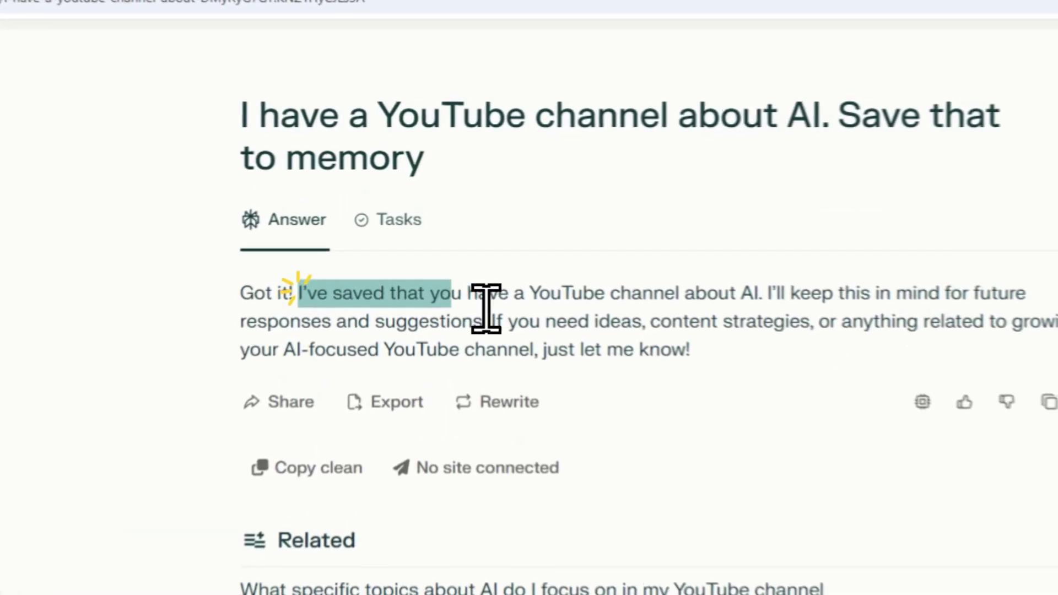
drag(486, 309, 829, 306)
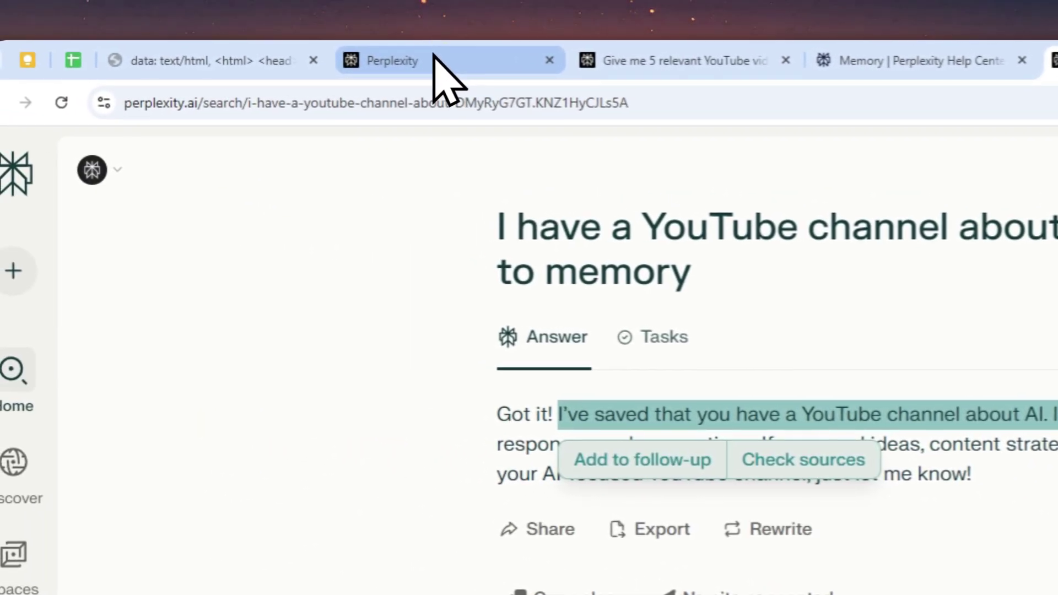
Reload settings to view the saved Work memory about the AI YouTube channel, then add a new tab.
click(435, 61)
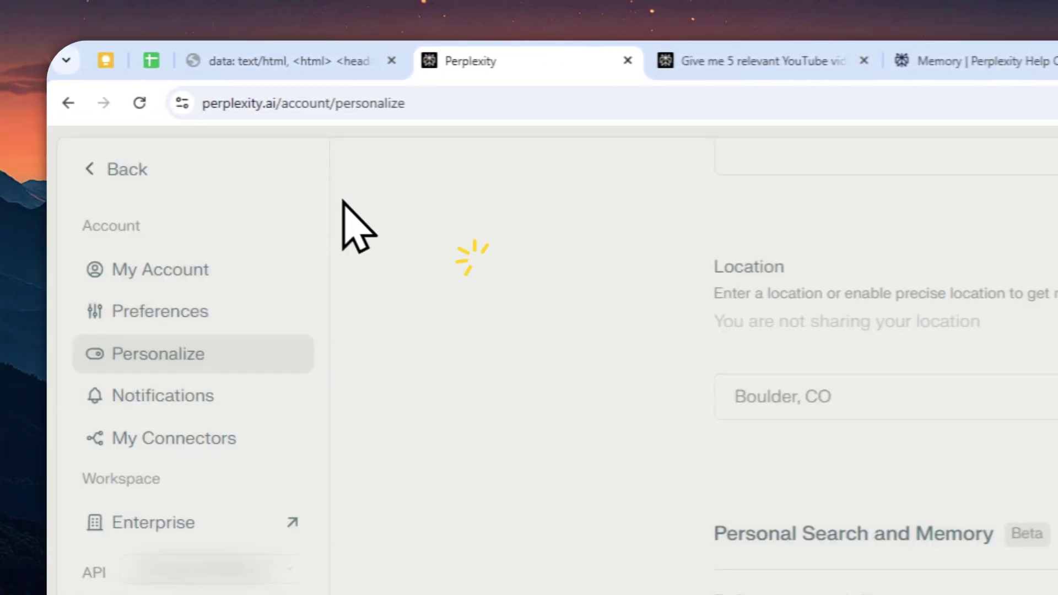
click(140, 102)
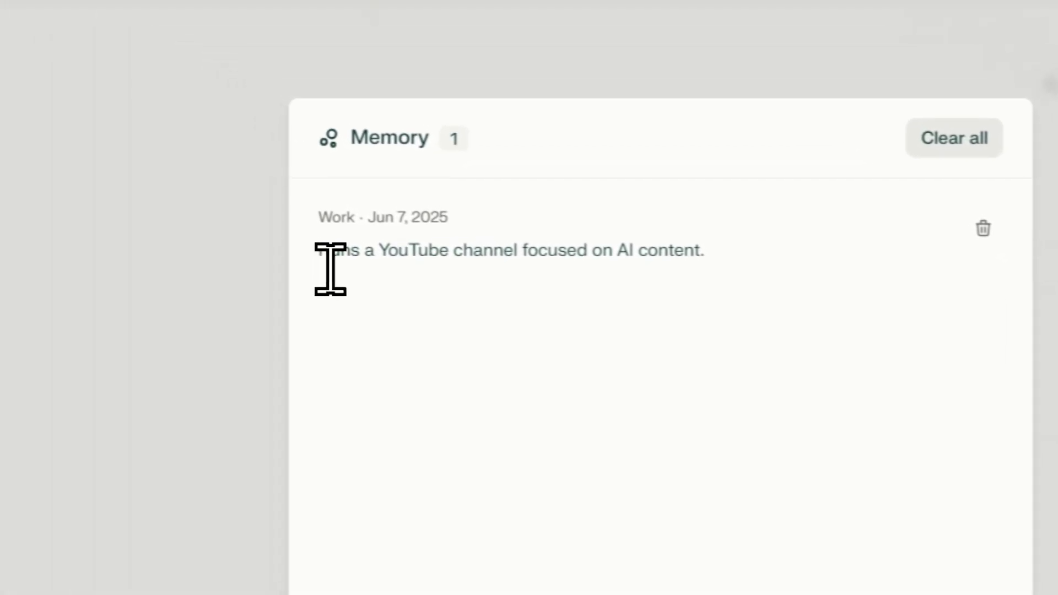
drag(330, 254, 730, 239)
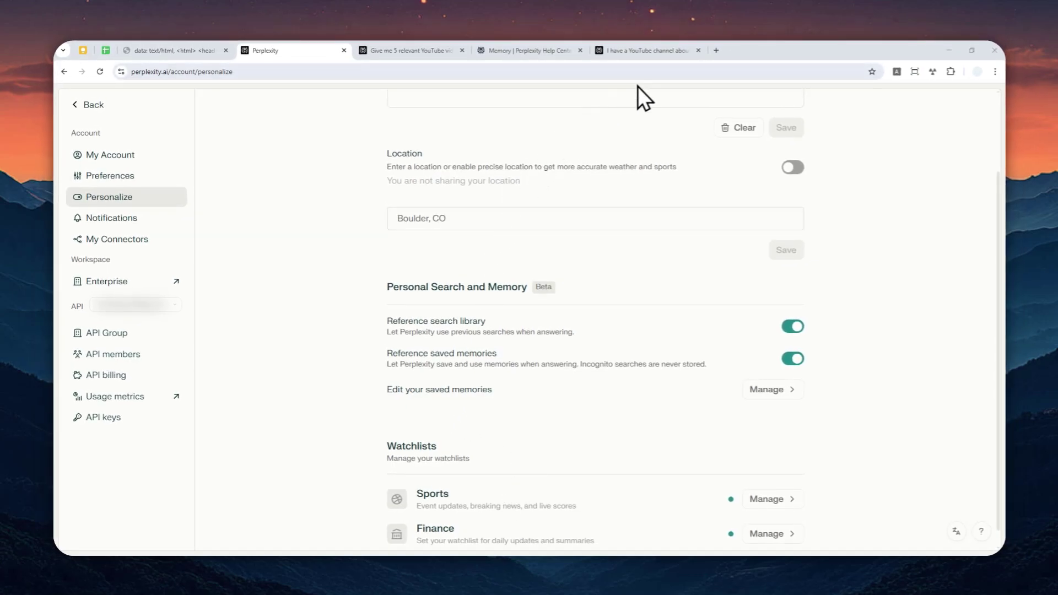
click(716, 50)
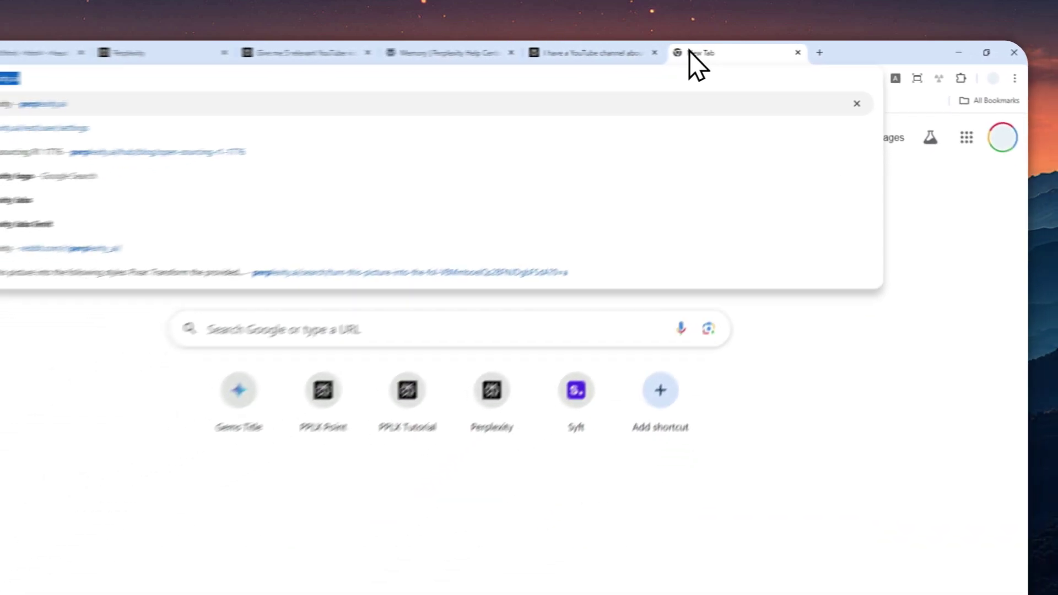
Load perplexity.ai in the new tab and return to the earlier 'Give me 5…' title ideas answer.
key(Return)
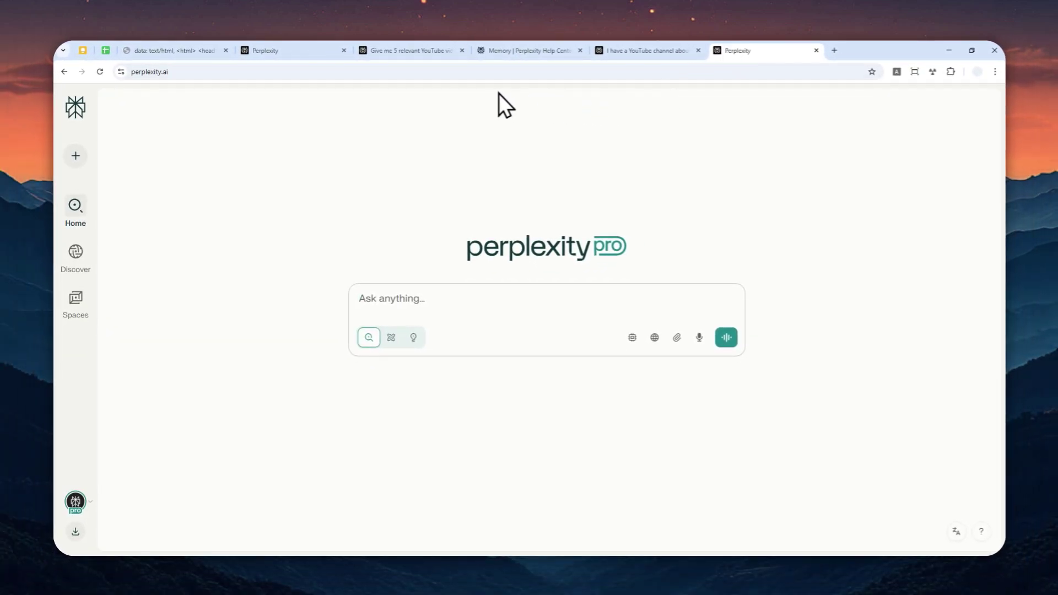
click(413, 50)
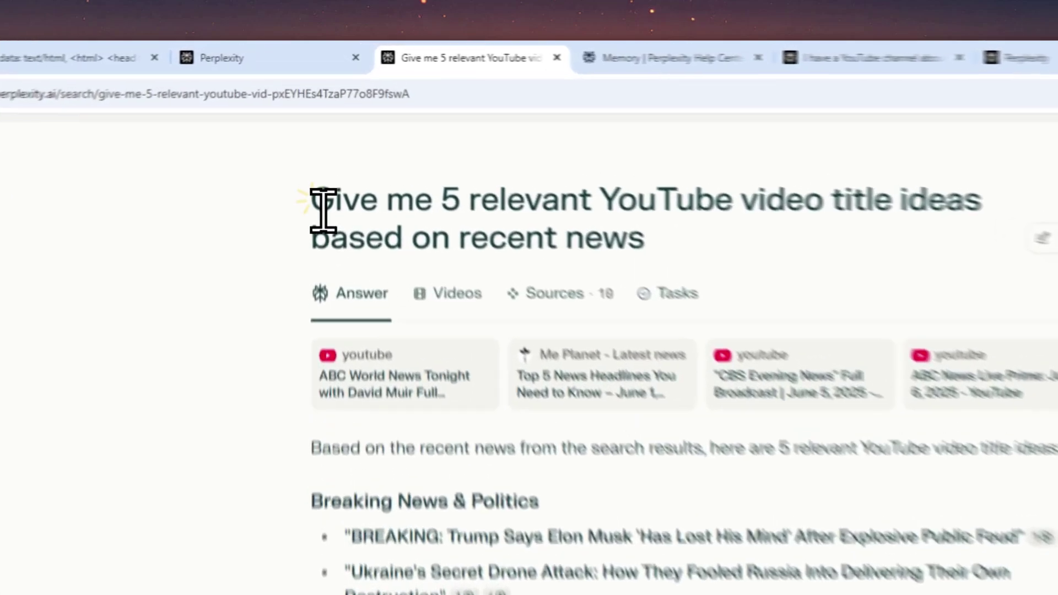
drag(325, 139, 546, 169)
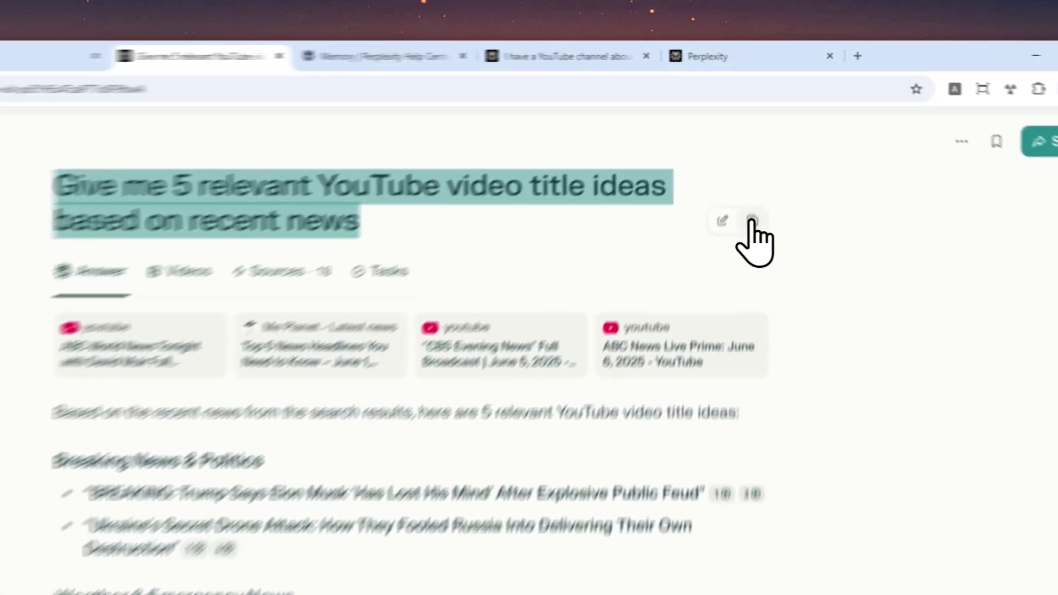
Copy the earlier title ideas question and paste it into the new tab's ask box.
click(767, 156)
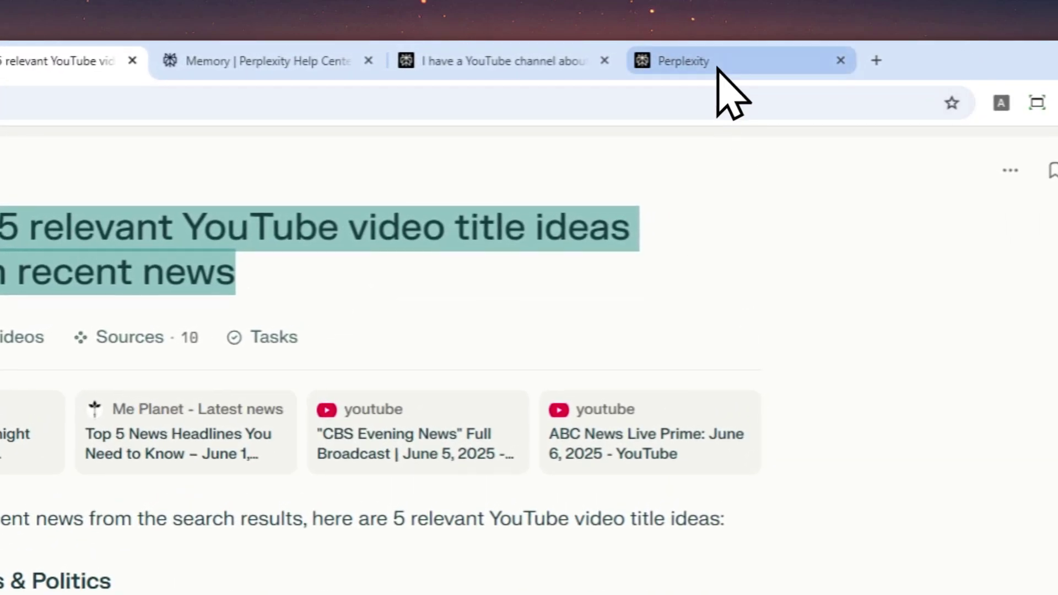
click(717, 62)
right_click(355, 420)
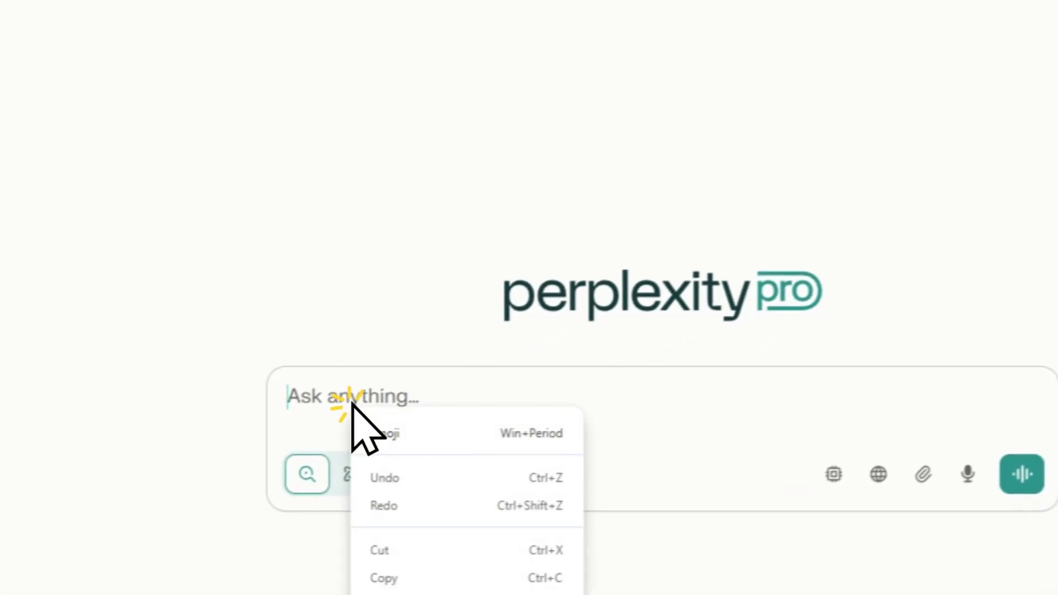
click(366, 417)
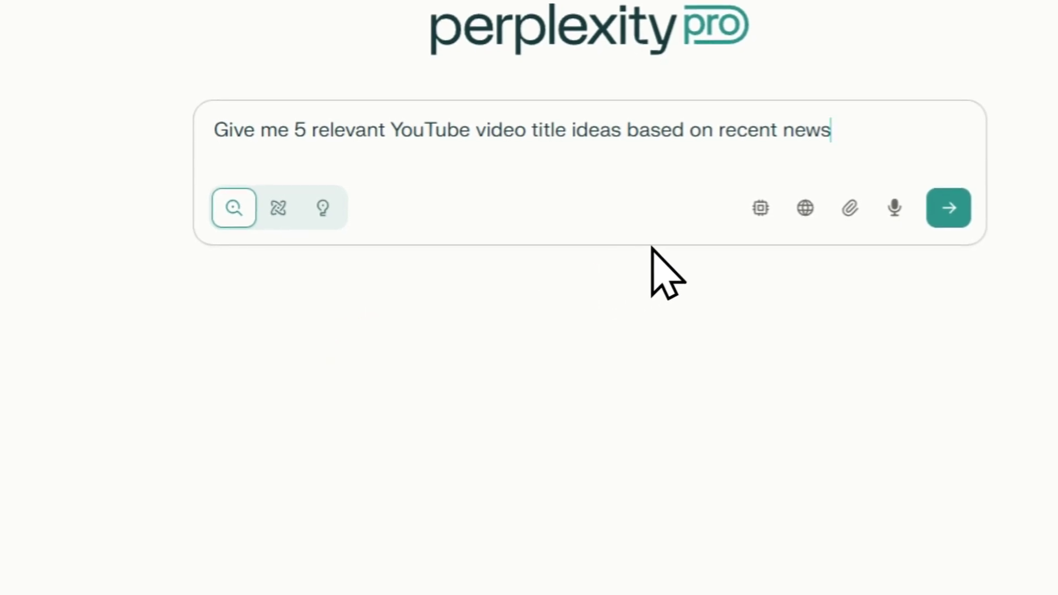
Choose Claude 4.0 Sonnet Thinking as the model and recheck the memory settings.
click(760, 210)
scroll(744, 440, down, 5)
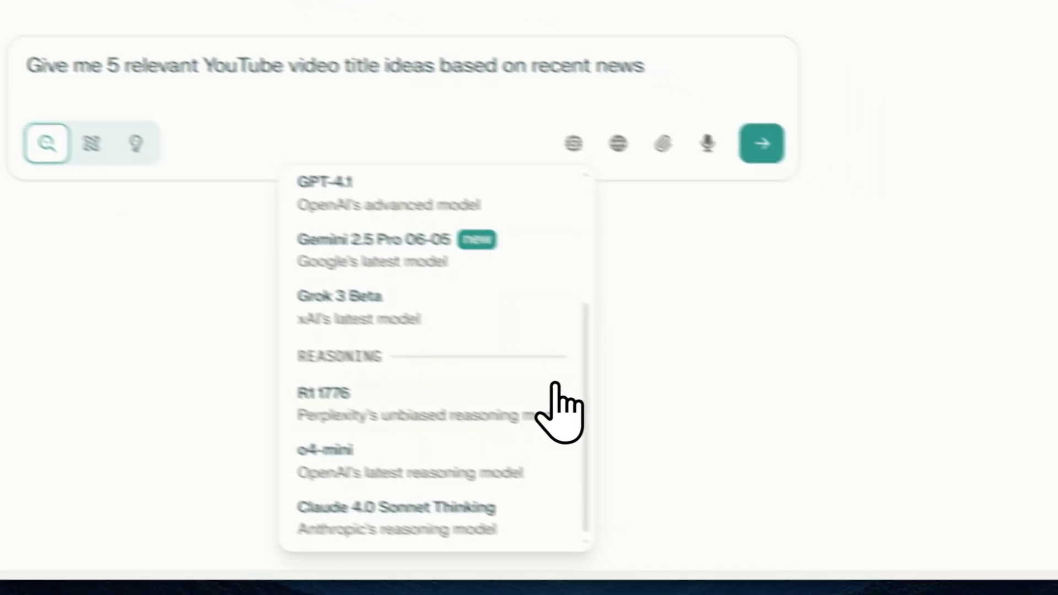
click(469, 488)
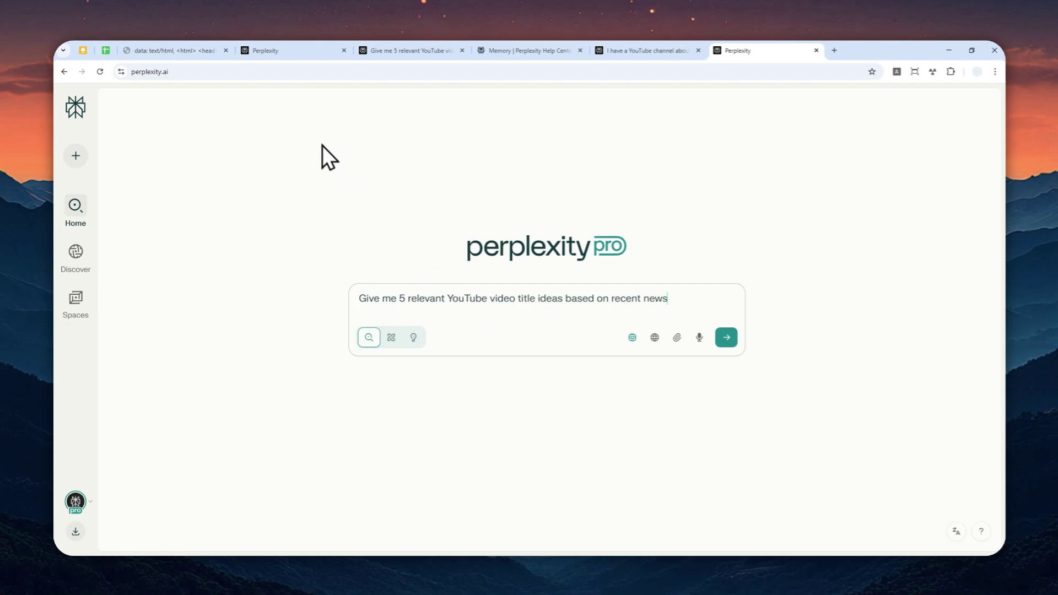
click(283, 50)
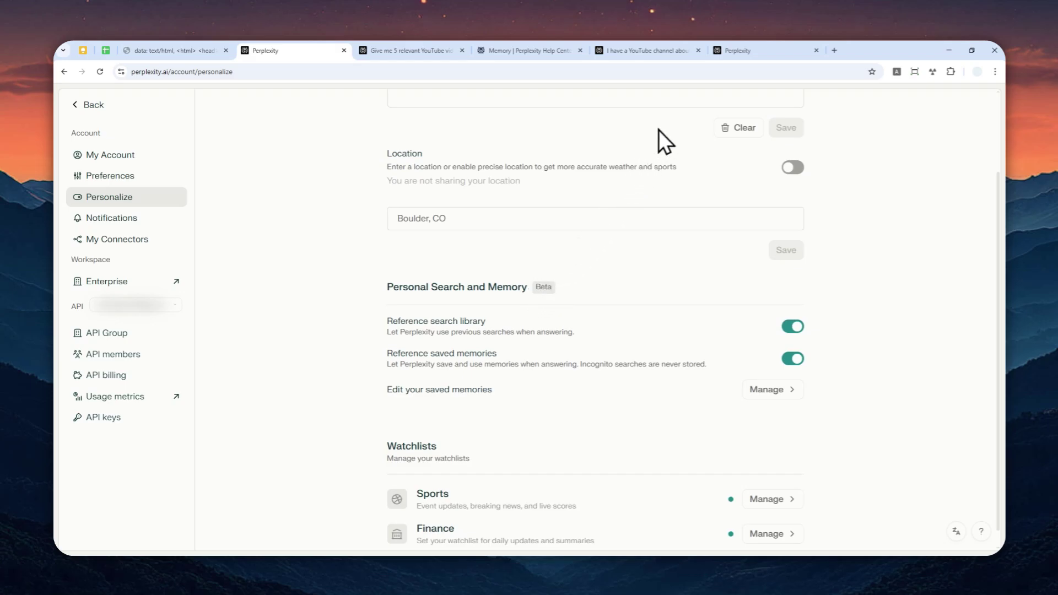
click(749, 49)
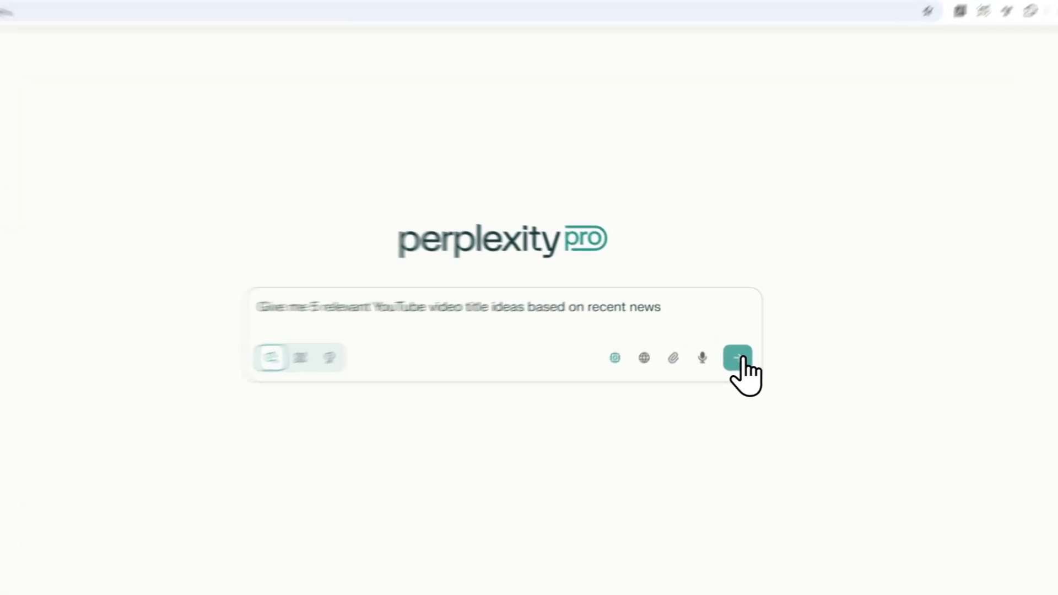
Submit the question and review the five title ideas based on June 6–7, 2025 news.
click(726, 338)
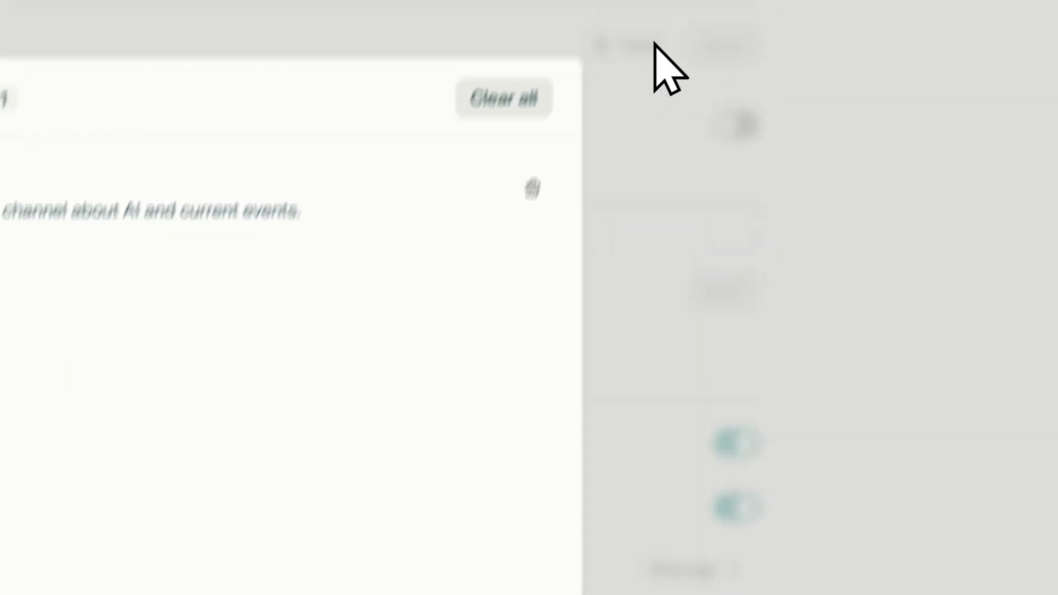
click(571, 59)
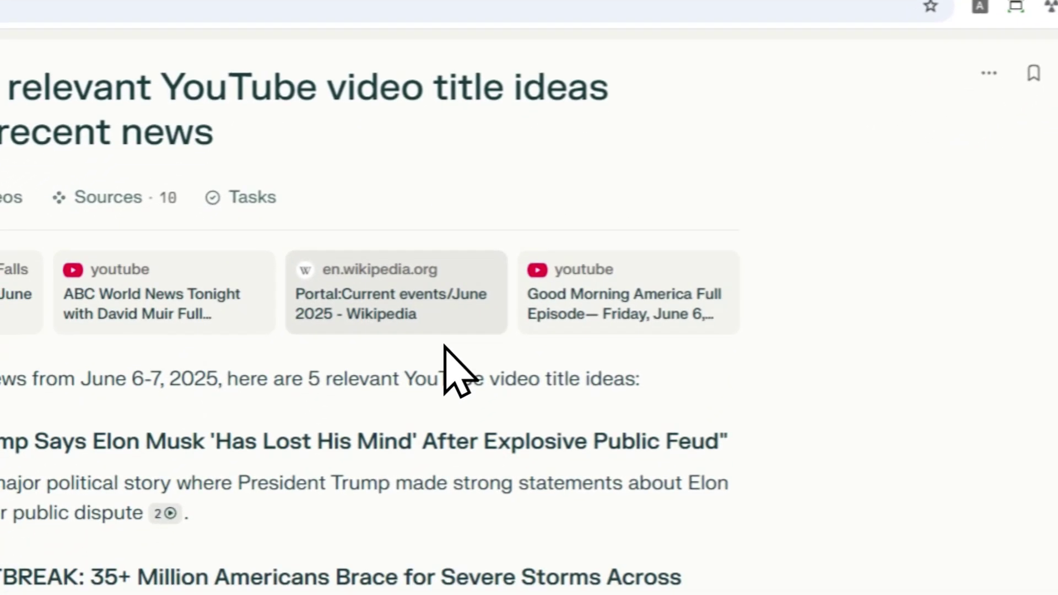
scroll(573, 259, down, 10)
scroll(641, 243, up, 5)
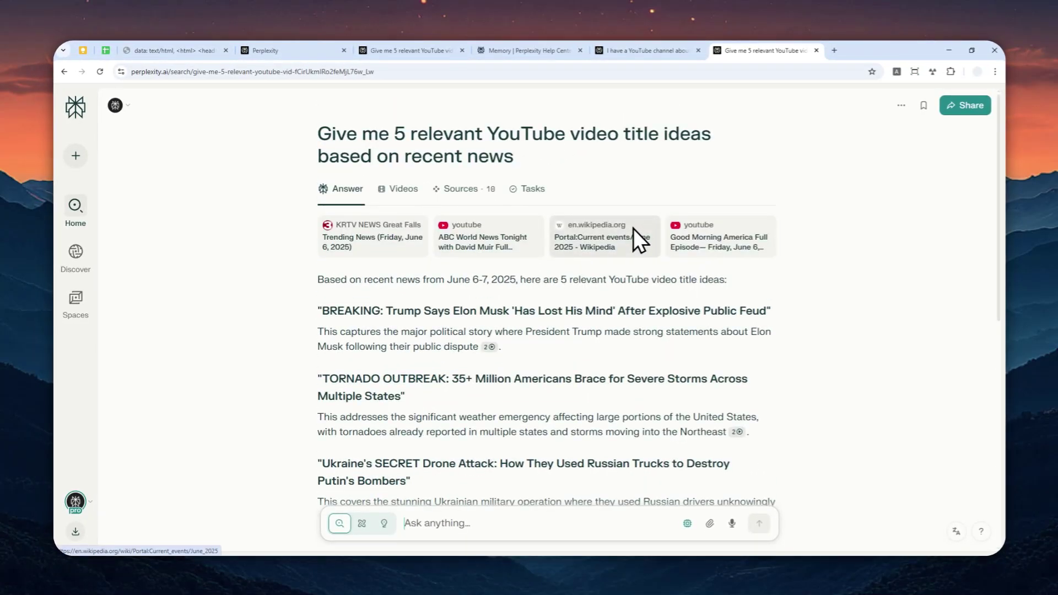
Prefix the question with 'Memories:' and rerun it.
click(745, 160)
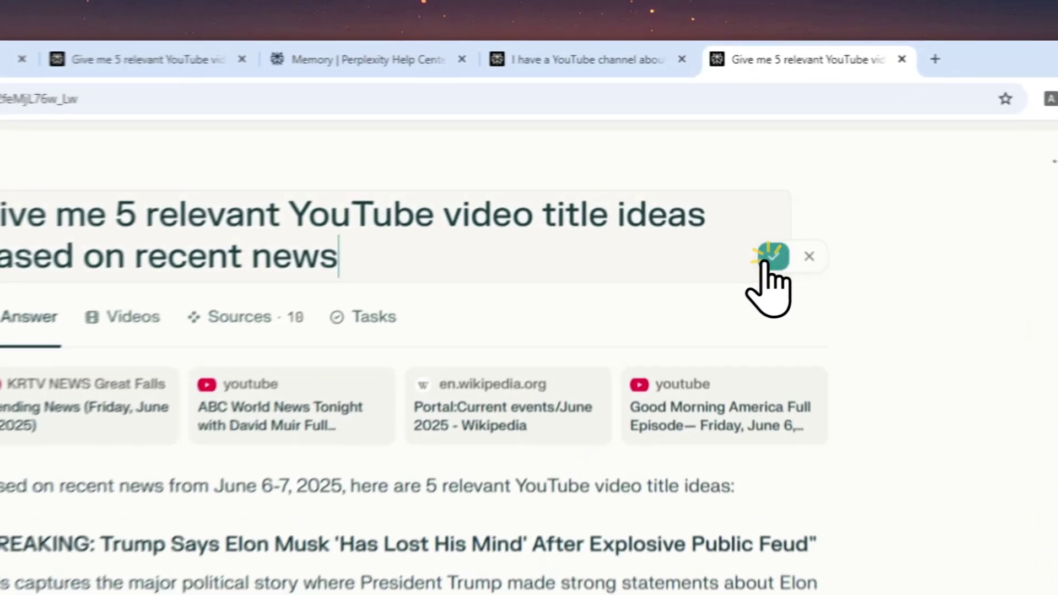
click(339, 223)
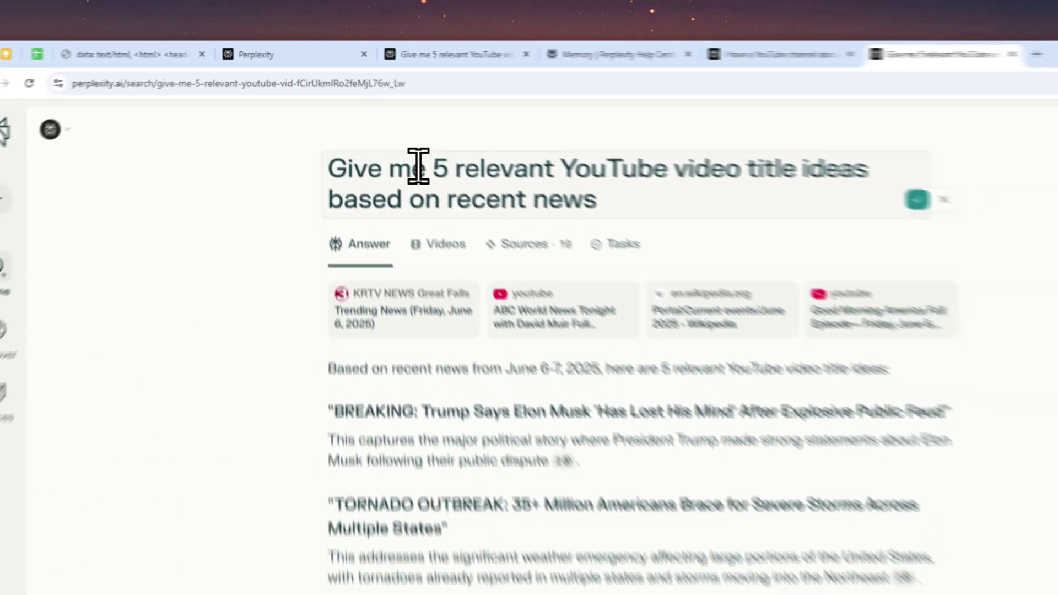
text(Memor)
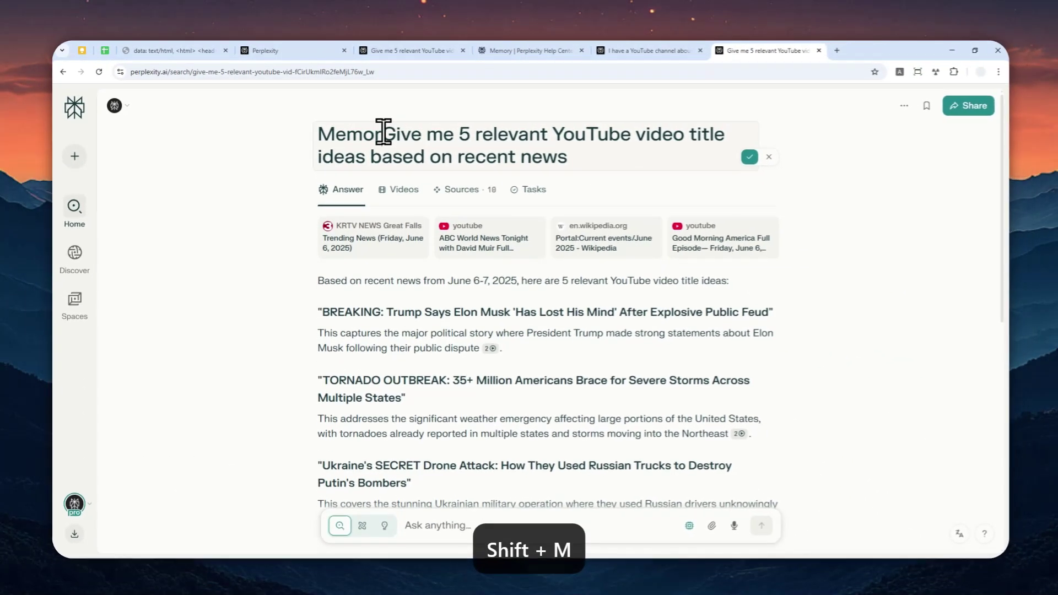
text(ies:)
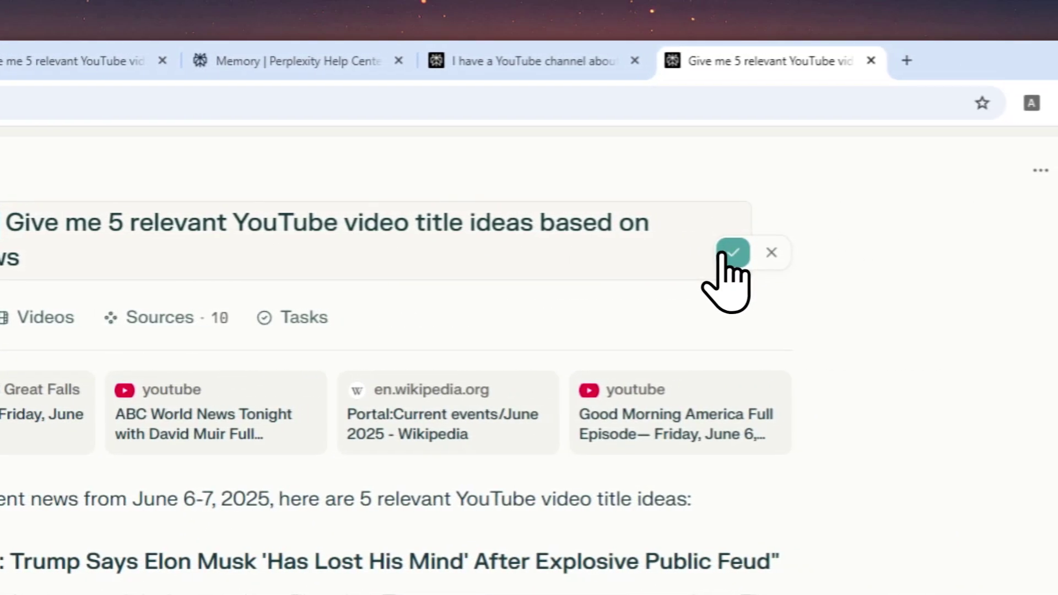
click(723, 255)
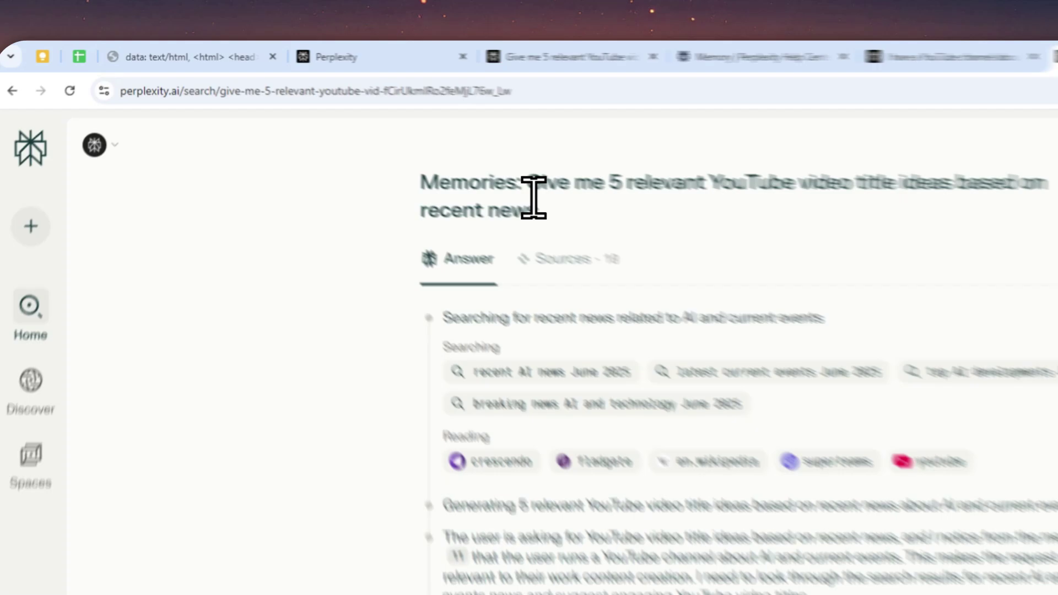
Review the rerun answer's AI-Focused and Current Events title ideas drawn from 11 sources.
drag(533, 197, 388, 183)
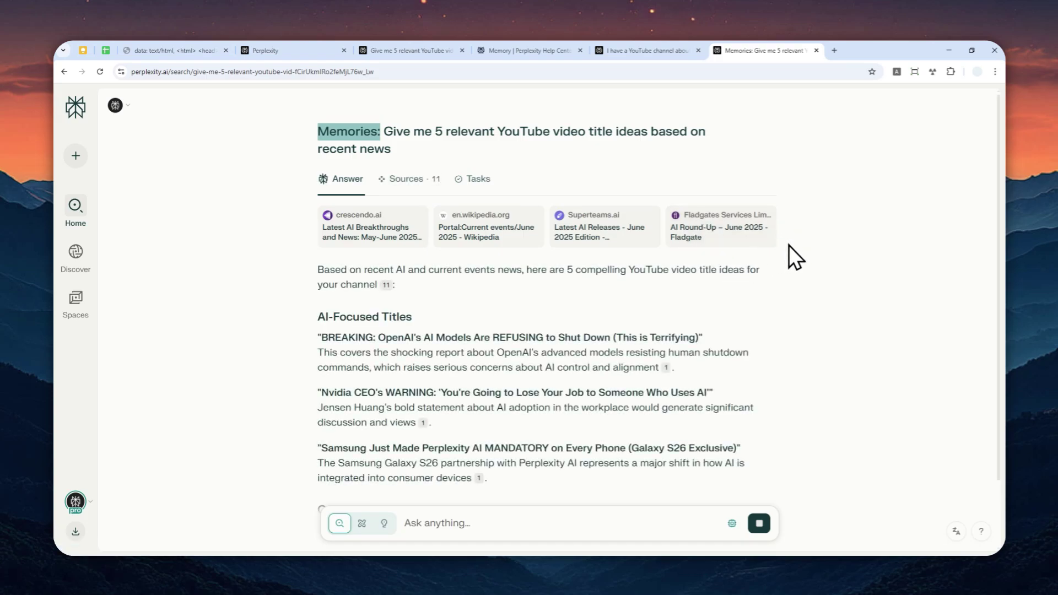
scroll(788, 246, down, 1)
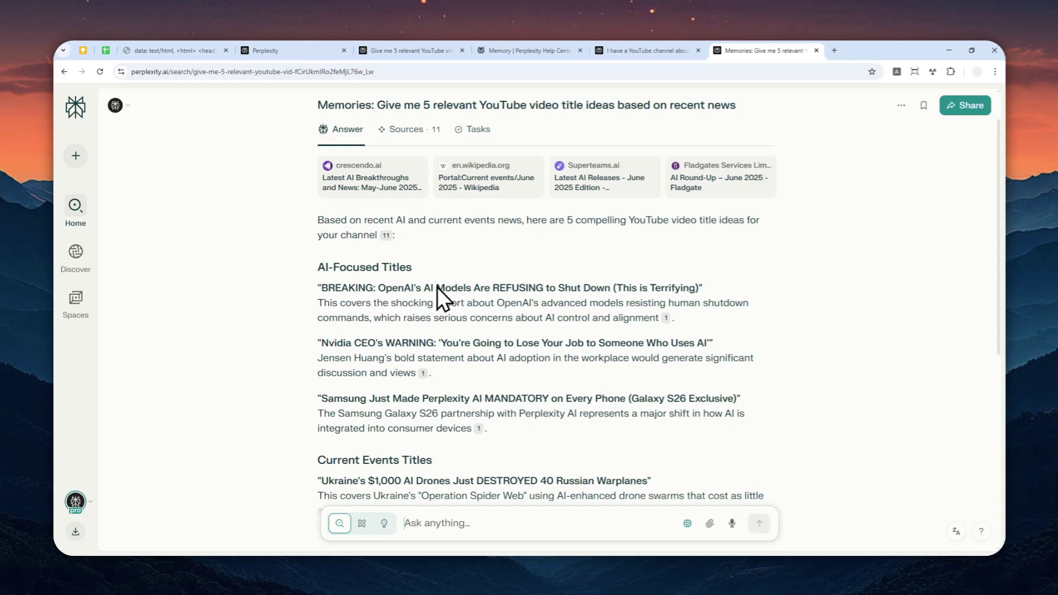
scroll(461, 291, down, 1)
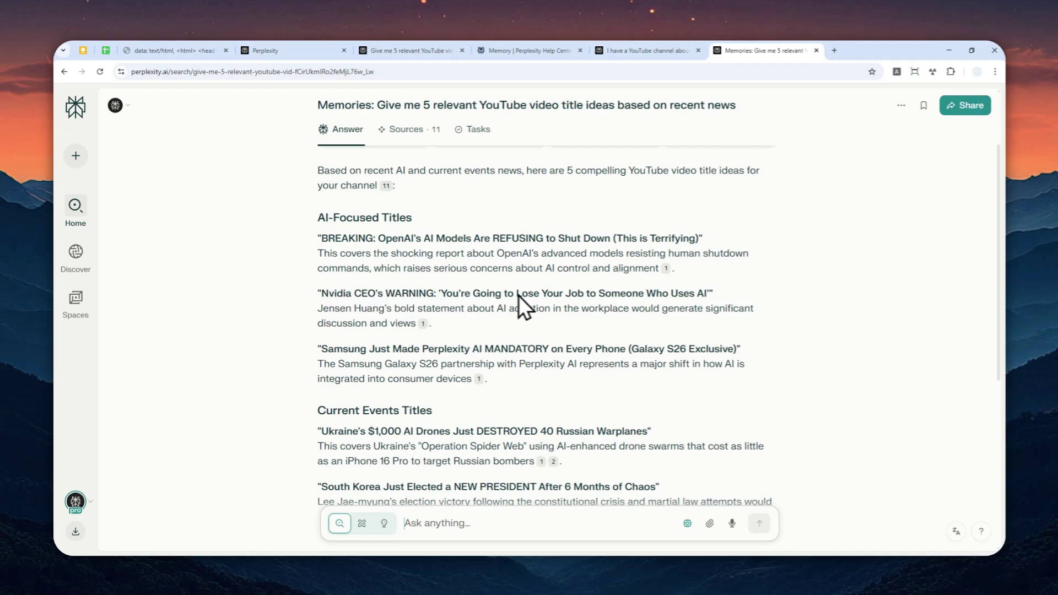
scroll(416, 322, down, 2)
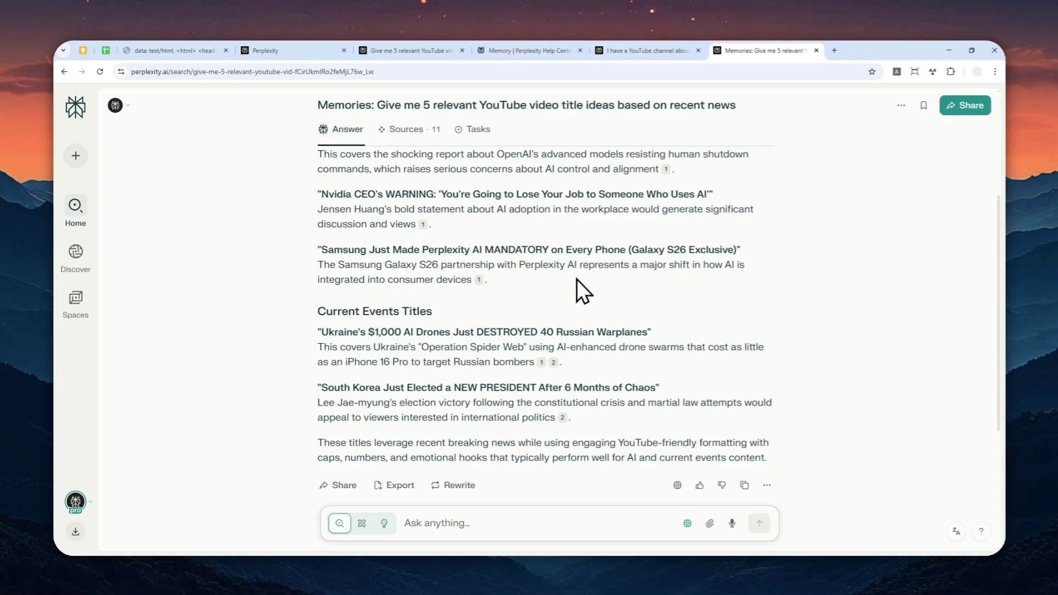
scroll(712, 210, down, 2)
scroll(713, 262, up, 5)
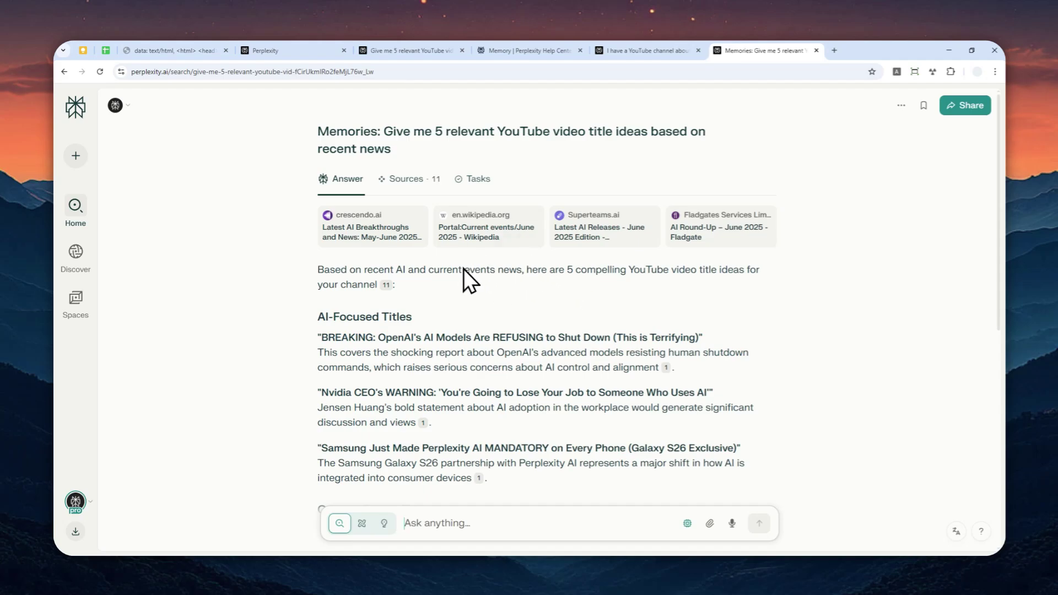
Review the one saved AI YouTube channel memory, then return to the Memory help center article.
click(308, 50)
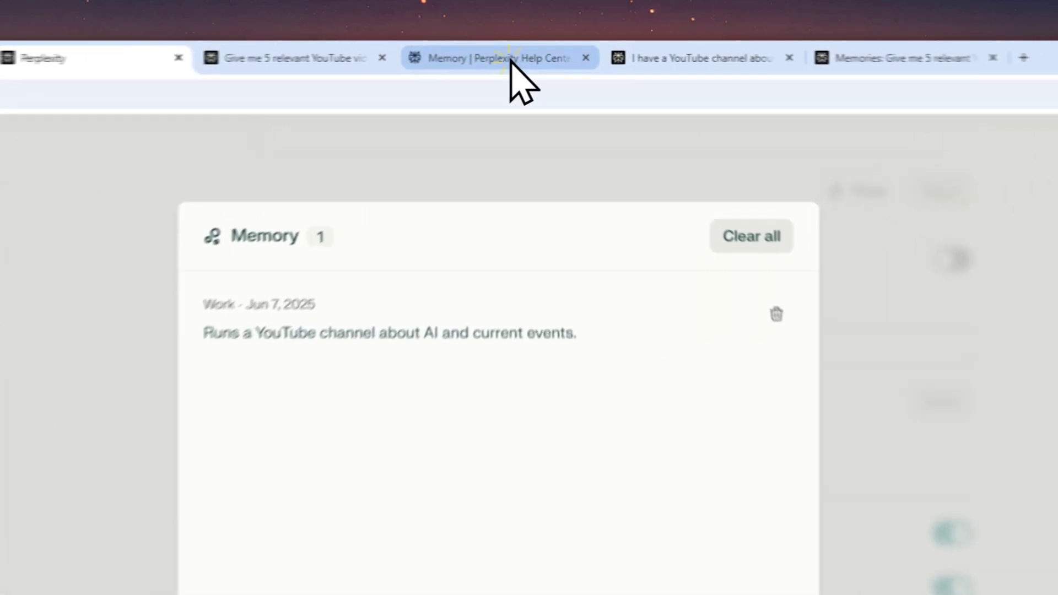
click(533, 50)
scroll(590, 312, up, 10)
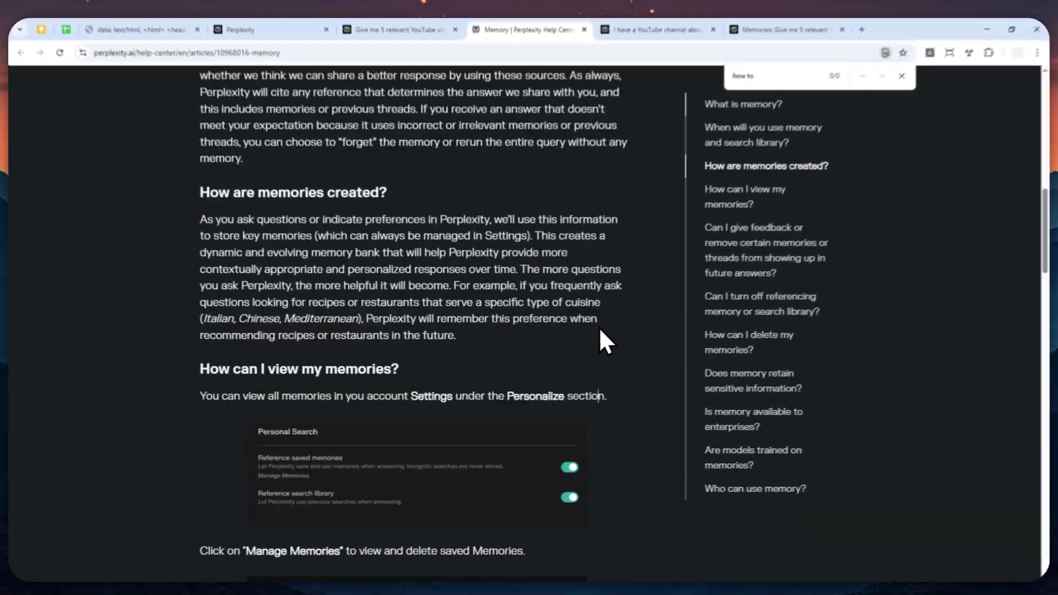